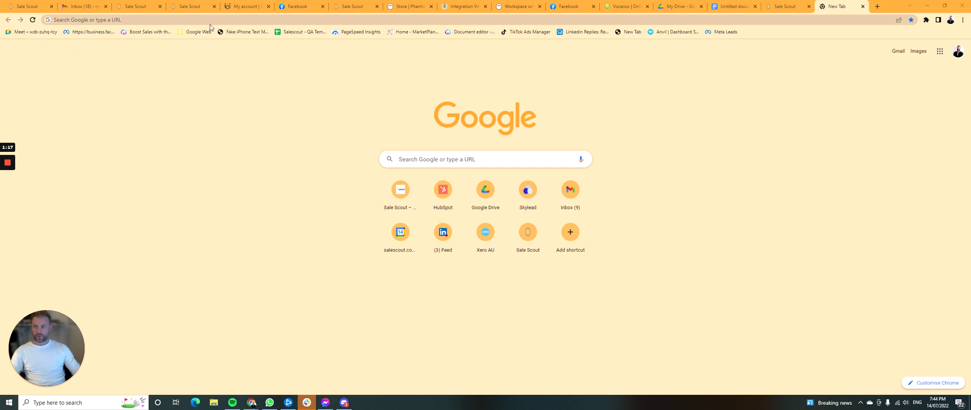
- Switch to Sale Scout and open the email templates list in its marketing area
left_click(783, 7)
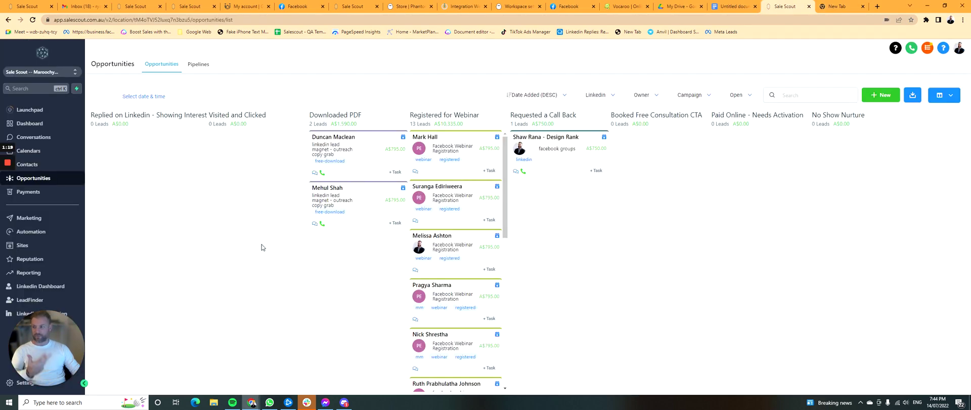
left_click(34, 136)
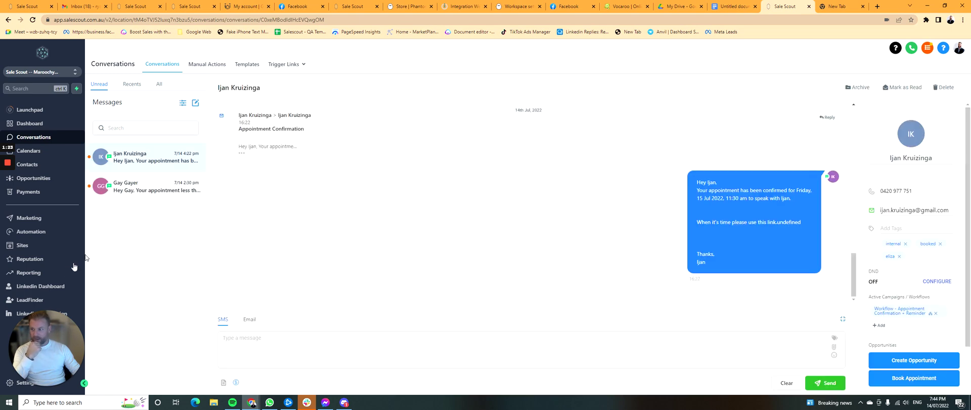
left_click(23, 247)
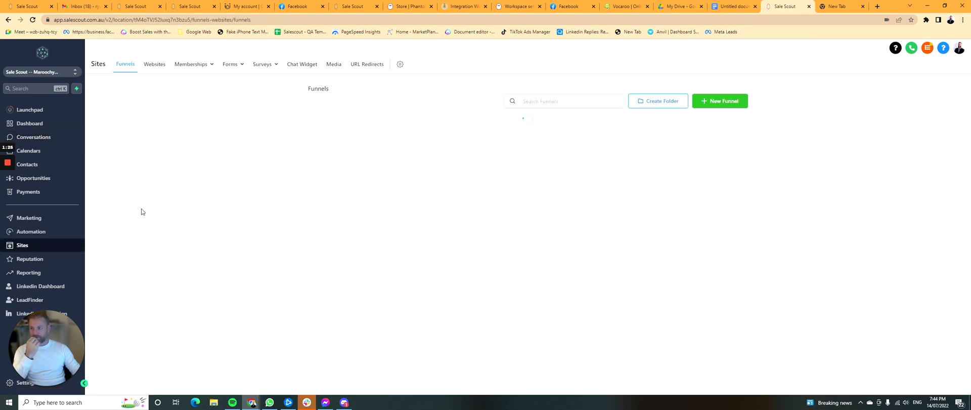
left_click(39, 218)
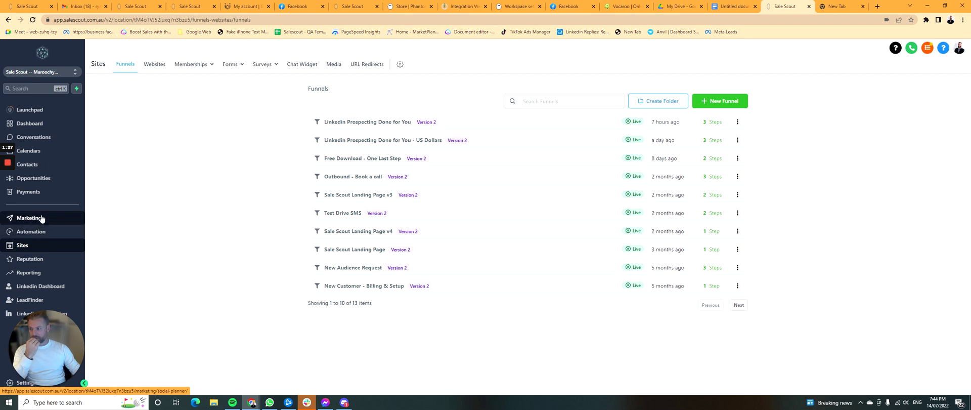
mouse_move(198, 67)
left_click(200, 93)
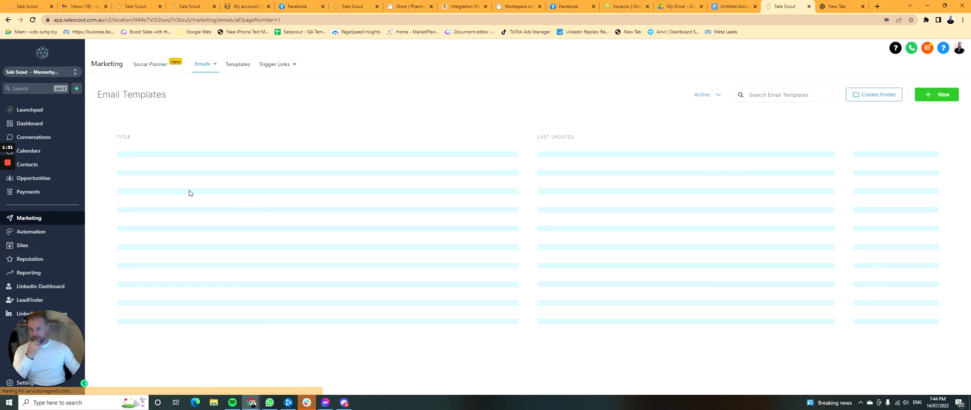
- Reload the email templates page, close the empty browser tab and open the Linkedin Product template folder
left_click(32, 19)
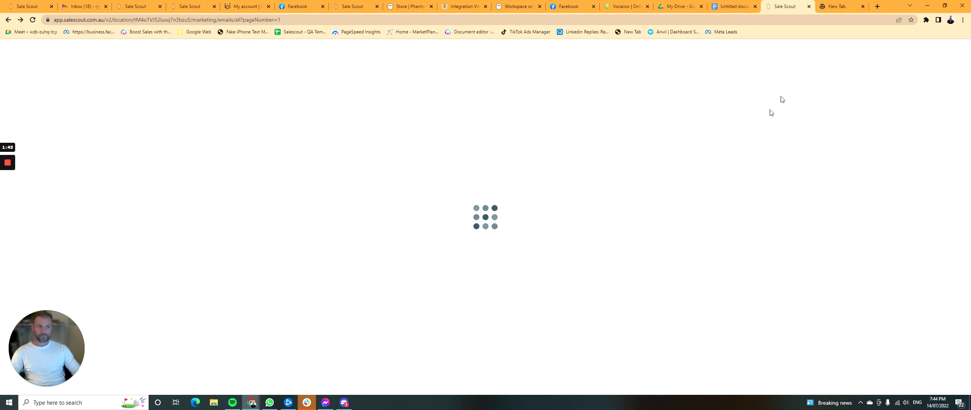
left_click(839, 6)
left_click(863, 6)
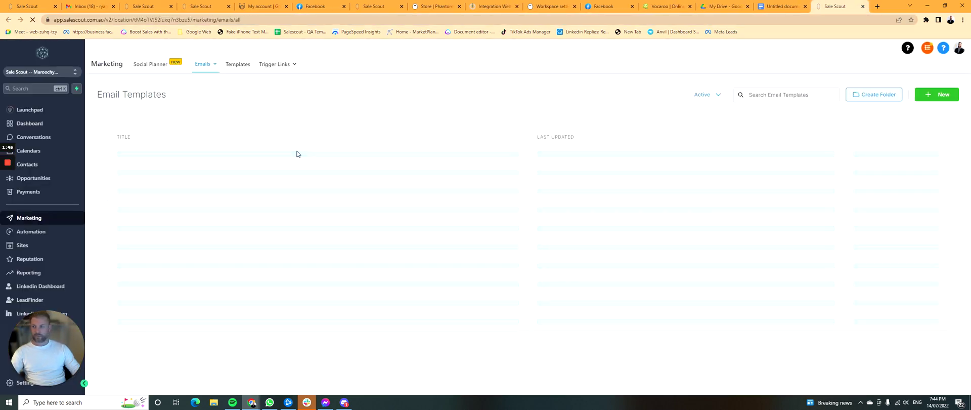
left_click(175, 154)
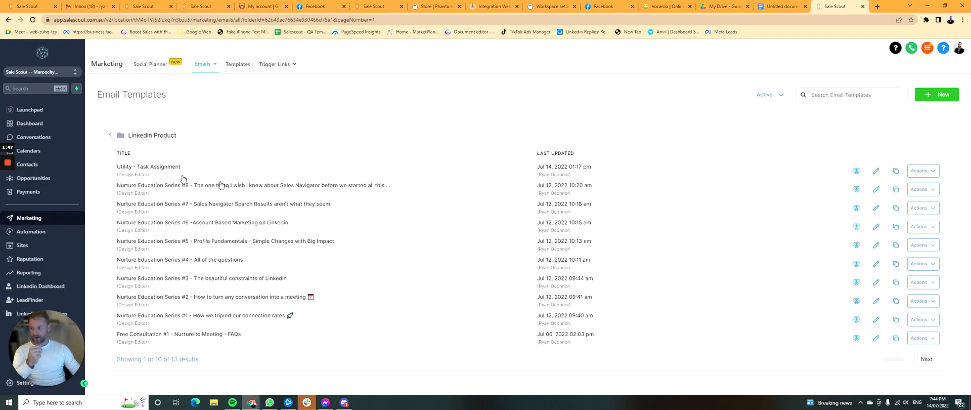
- Open the third contact's record in the contacts list and set its owner to the account user
left_click(48, 169)
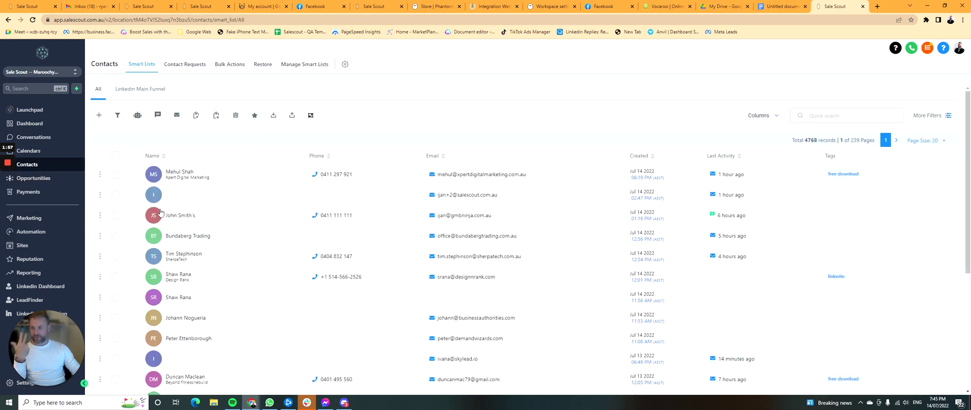
left_click(170, 217)
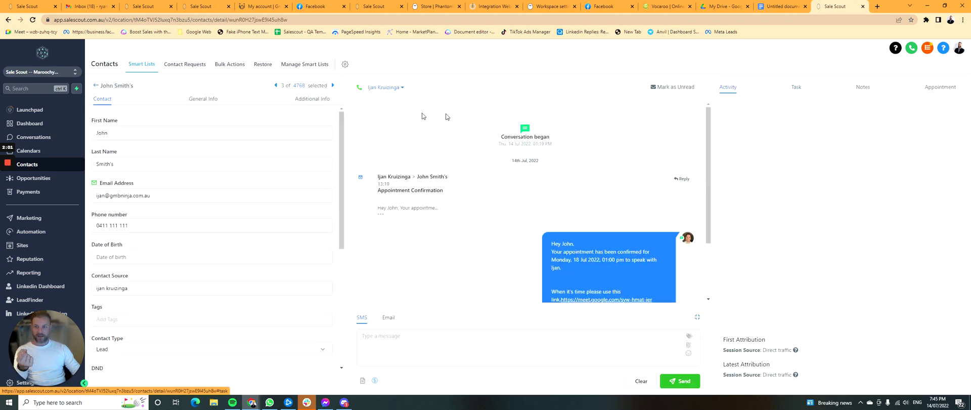
left_click(403, 88)
left_click(399, 142)
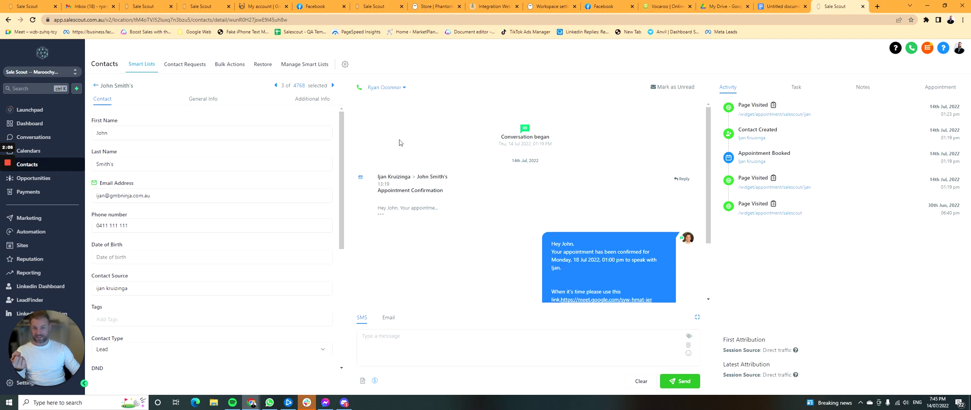
- Start a new task on the contact with the title "Call back"
left_click(795, 89)
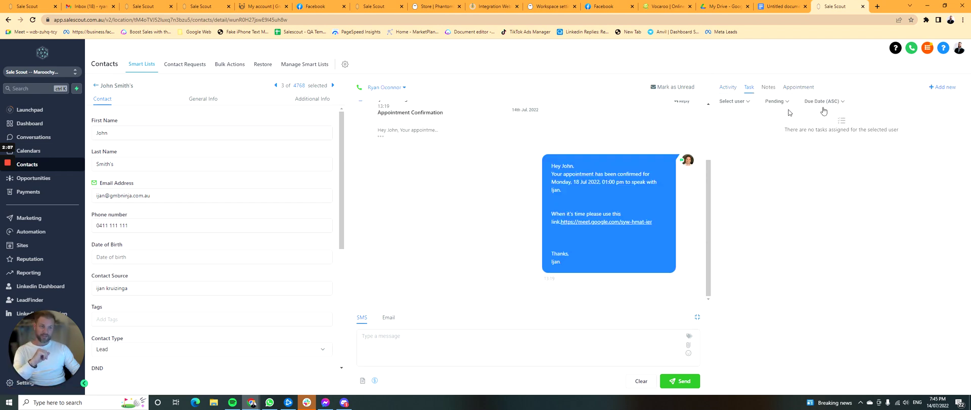
left_click(741, 115)
type("Call back")
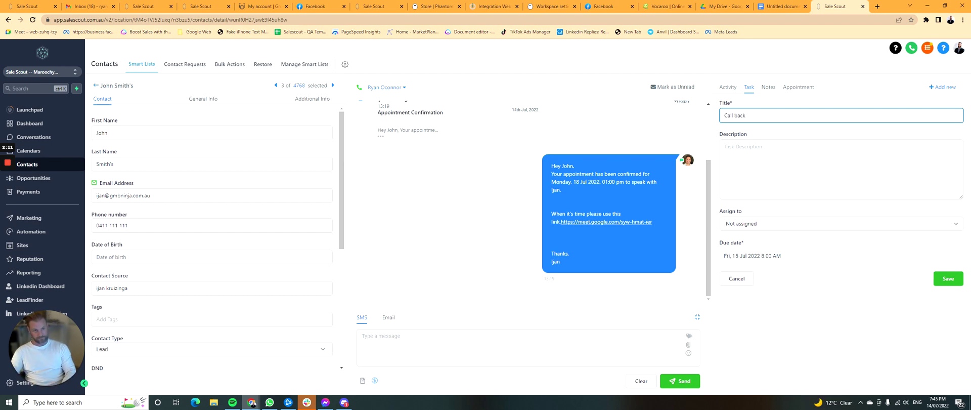
- Enter the task description "call this guy back next week, talked to him about Linkedin automation..."
left_click(725, 147)
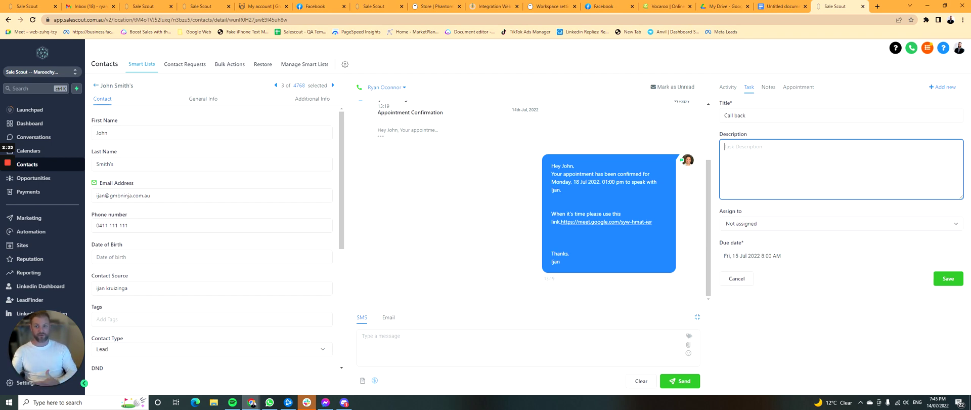
type("call t")
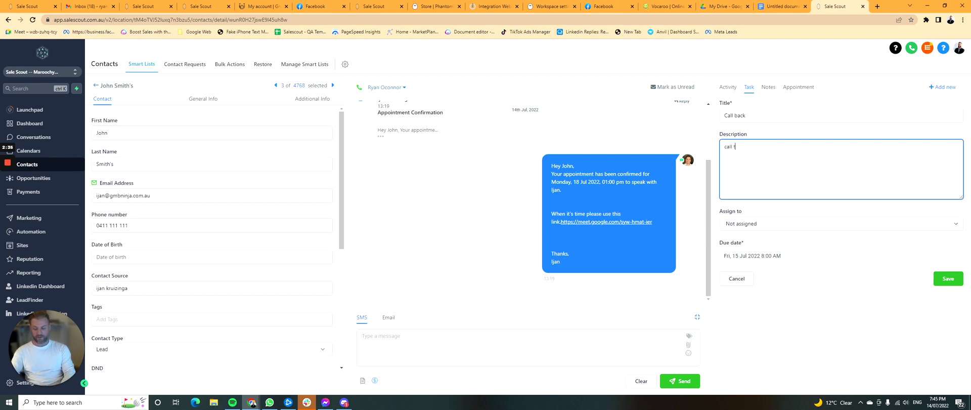
type("his guy back next ")
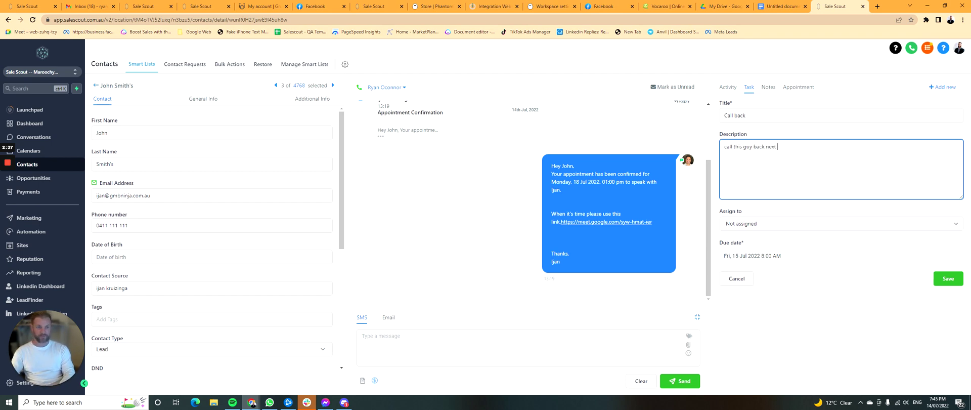
type("week. talked to him about Linedin")
key("BackSpace")
type("kedin a")
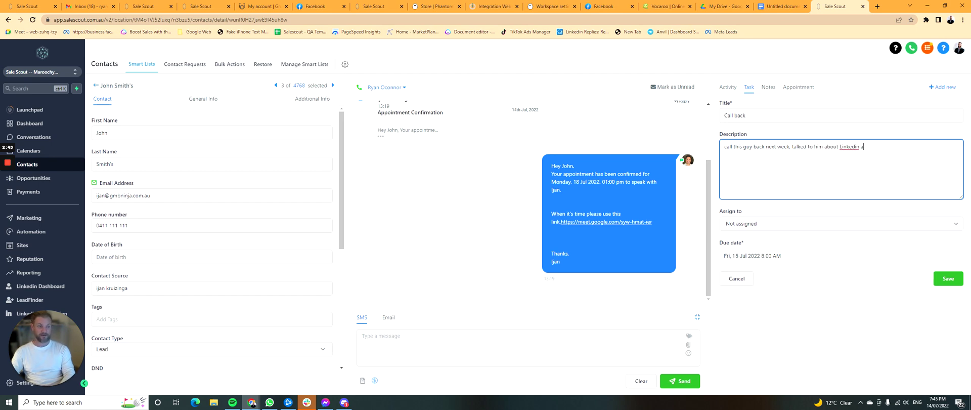
type("utomation...")
key("Tab")
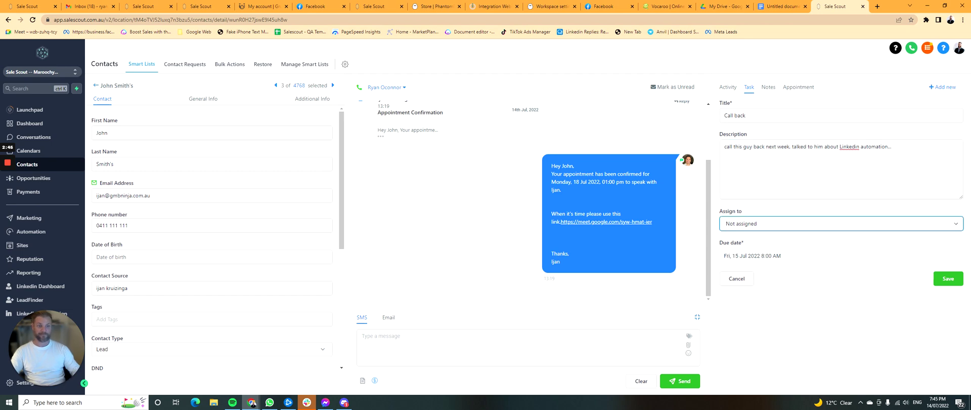
- Assign the task to the account user, set its due date to Sunday 24 July 2022 and save it
left_click(758, 226)
left_click(784, 254)
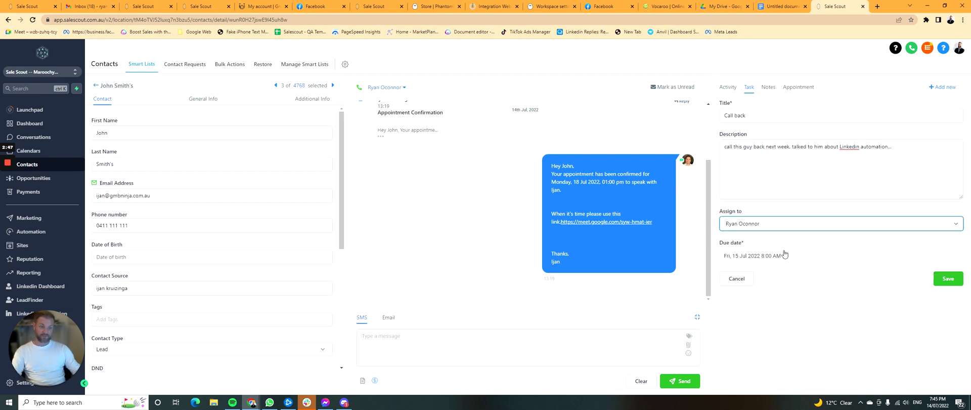
left_click(777, 256)
left_click(814, 211)
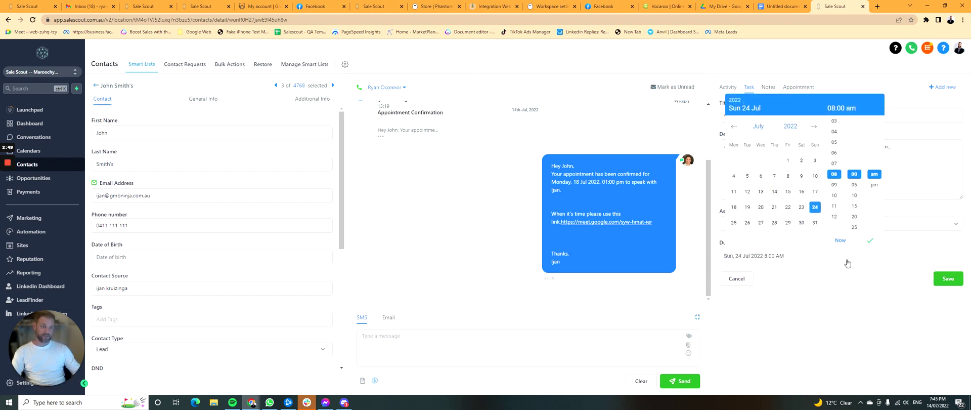
left_click(869, 244)
left_click(947, 278)
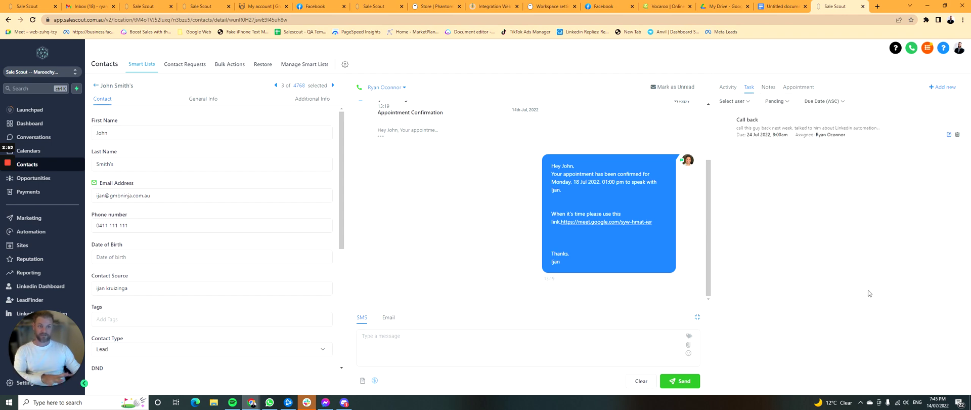
- Switch to Gmail, refresh the inbox and review the contact details in the new task assignment email
left_click(87, 6)
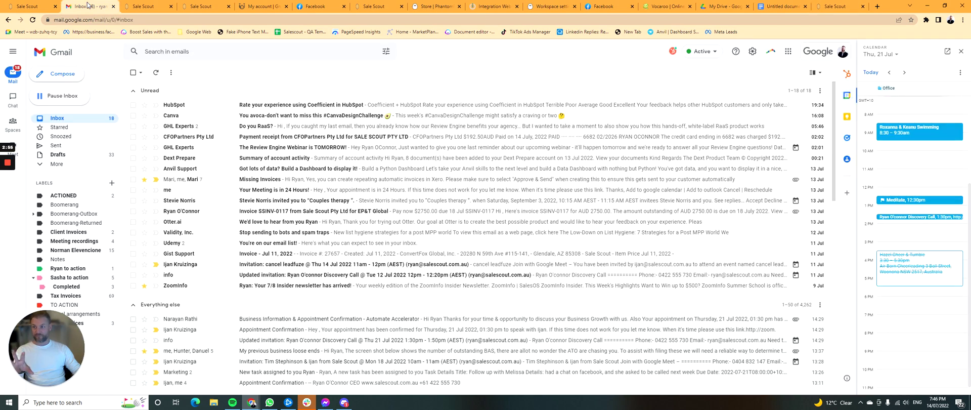
left_click(155, 73)
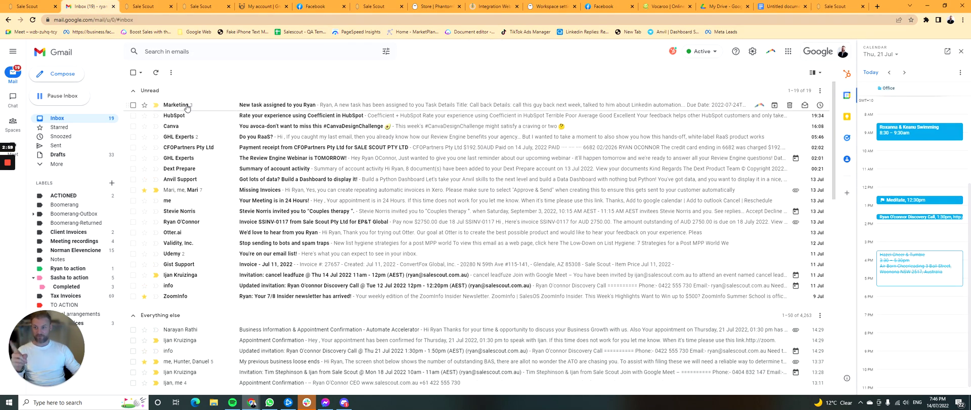
left_click(385, 109)
scroll(496, 116, "down", 3)
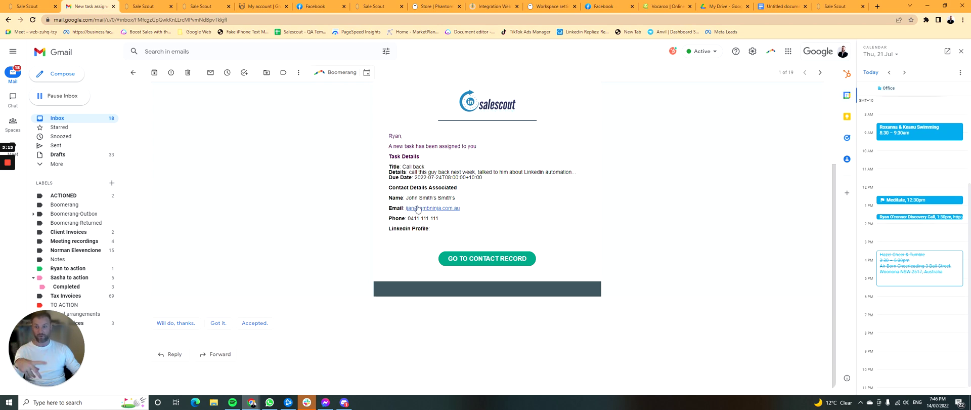
left_click_drag(408, 218, 440, 219)
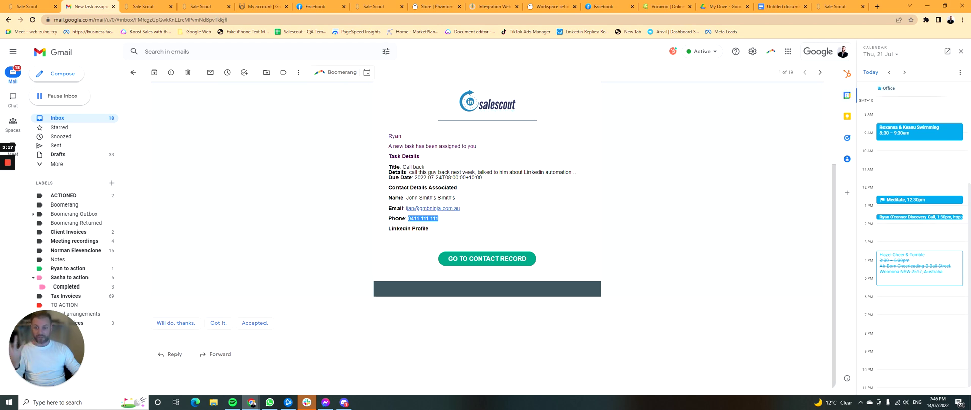
- Open the contact record from the notification email and examine the location and contact IDs in its web address
left_click(494, 261)
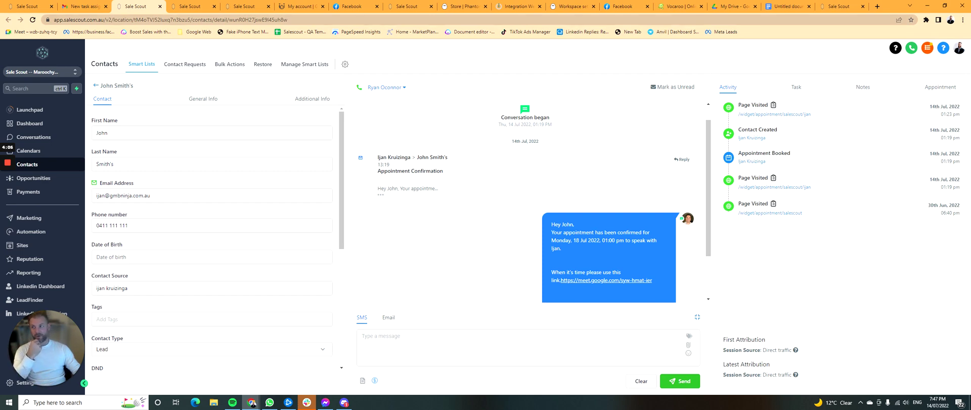
left_click(136, 20)
left_click_drag(151, 20, 208, 20)
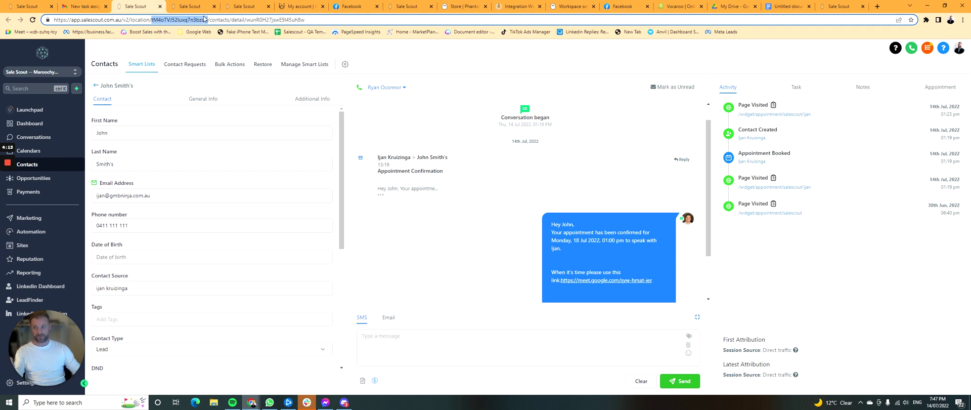
left_click(160, 20)
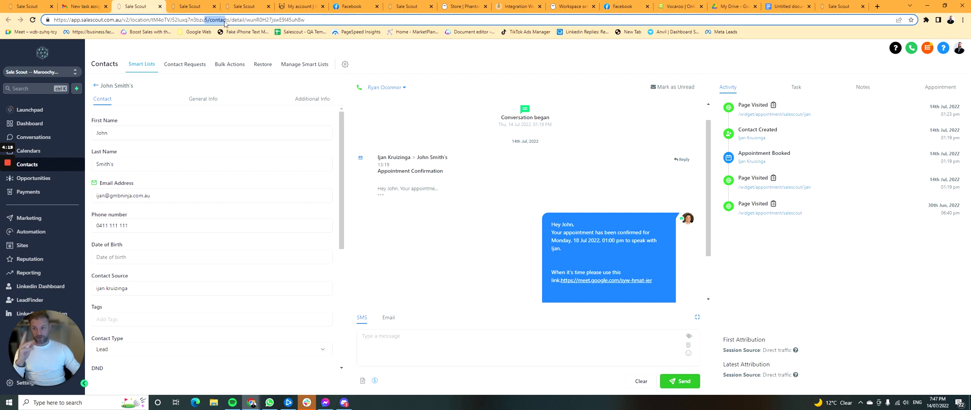
left_click_drag(232, 20, 243, 20)
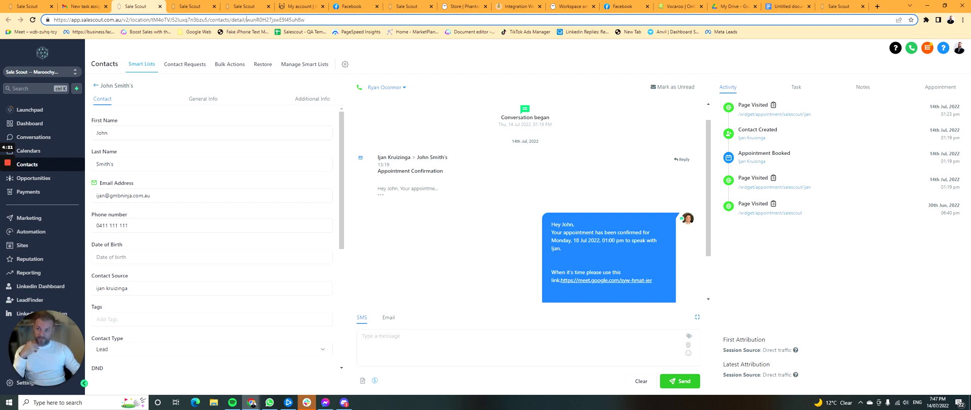
double_click(275, 19)
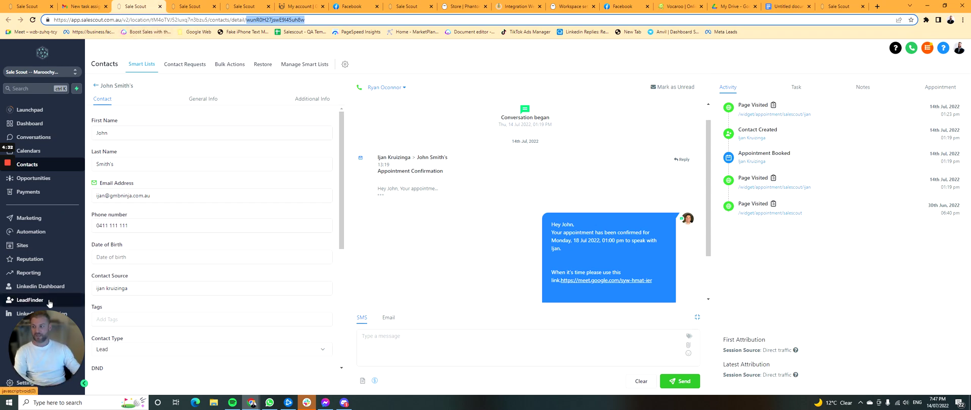
- Open the "Utility - Task Assignment" email template from the Linkedin Product folder
left_click(42, 222)
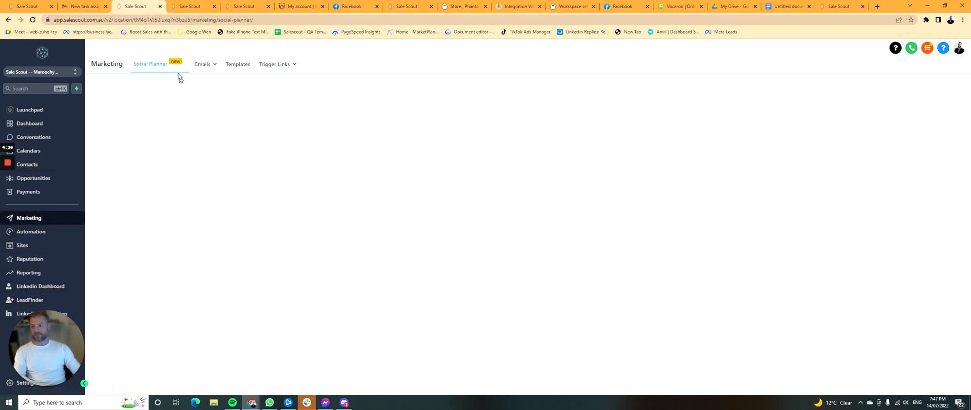
mouse_move(210, 68)
left_click(204, 95)
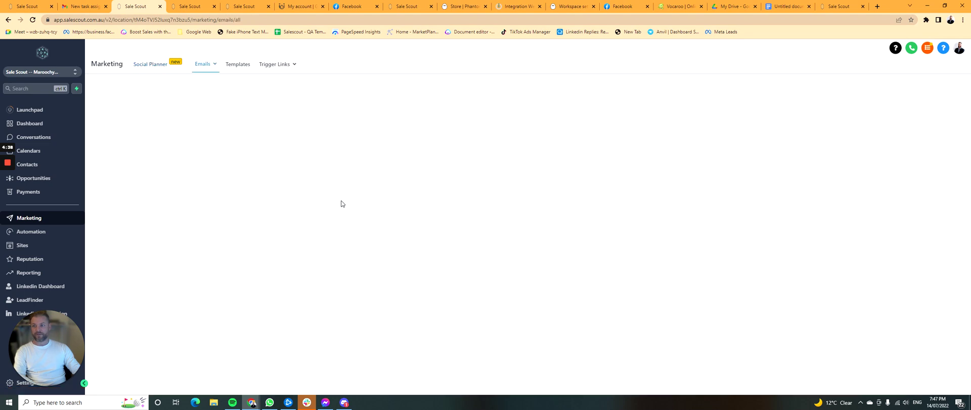
left_click(151, 152)
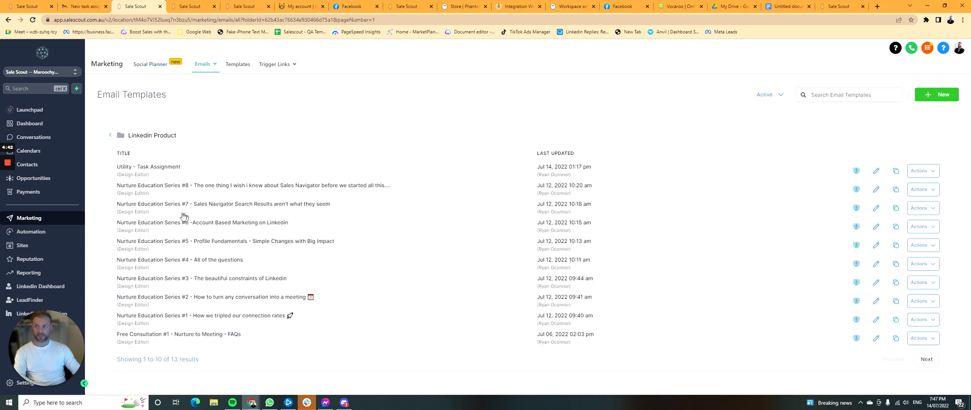
left_click(164, 167)
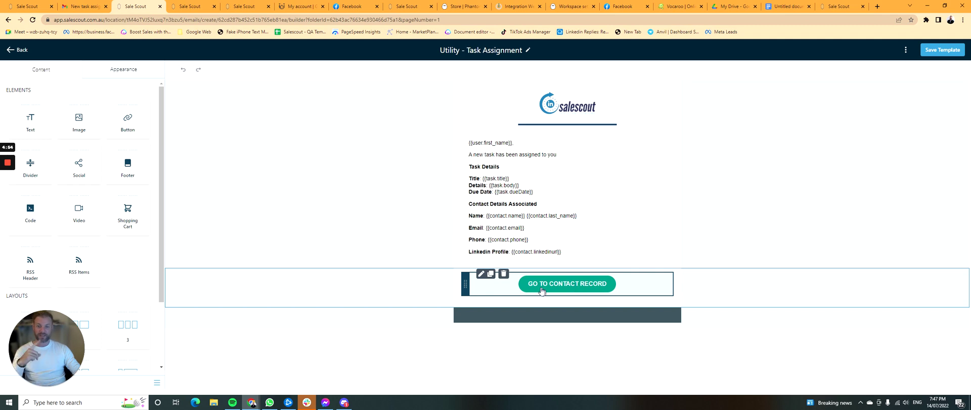
- Open the settings of the template's "GO TO CONTACT RECORD" button and examine its link URL through the contact ID placeholder
left_click(552, 285)
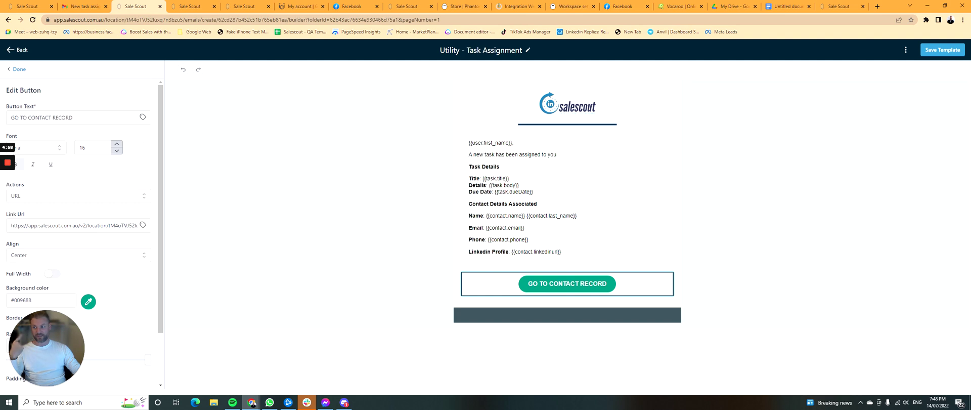
left_click_drag(28, 225, 150, 227)
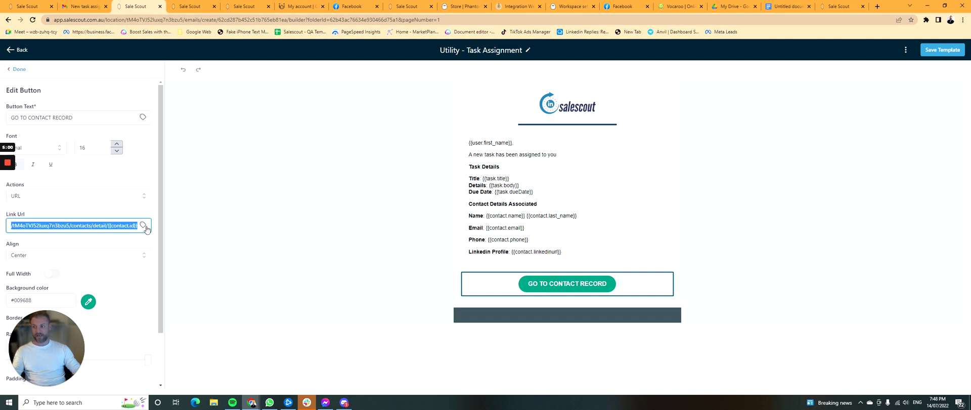
left_click(110, 238)
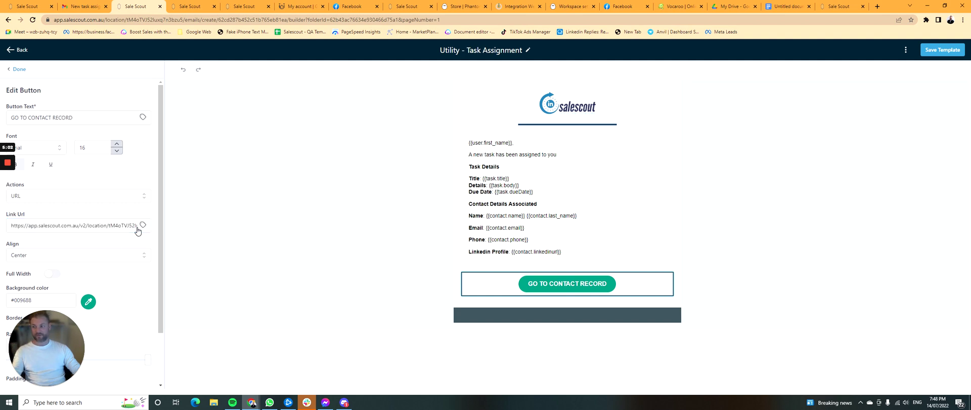
left_click_drag(116, 225, 182, 223)
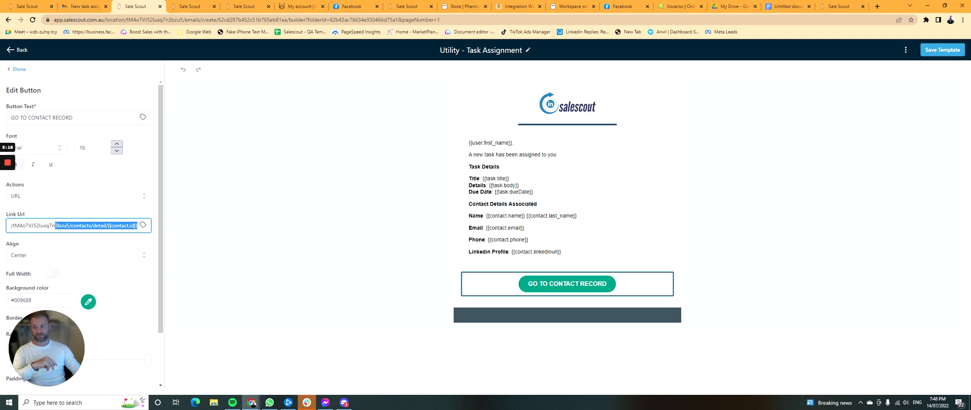
left_click_drag(40, 225, 163, 219)
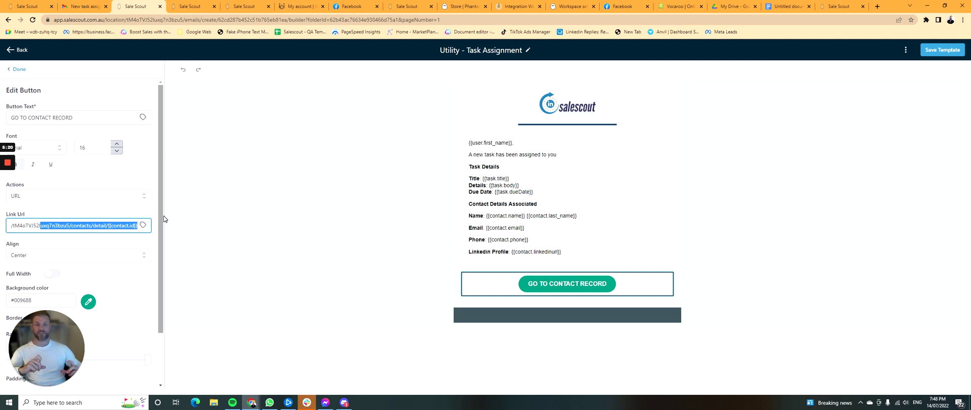